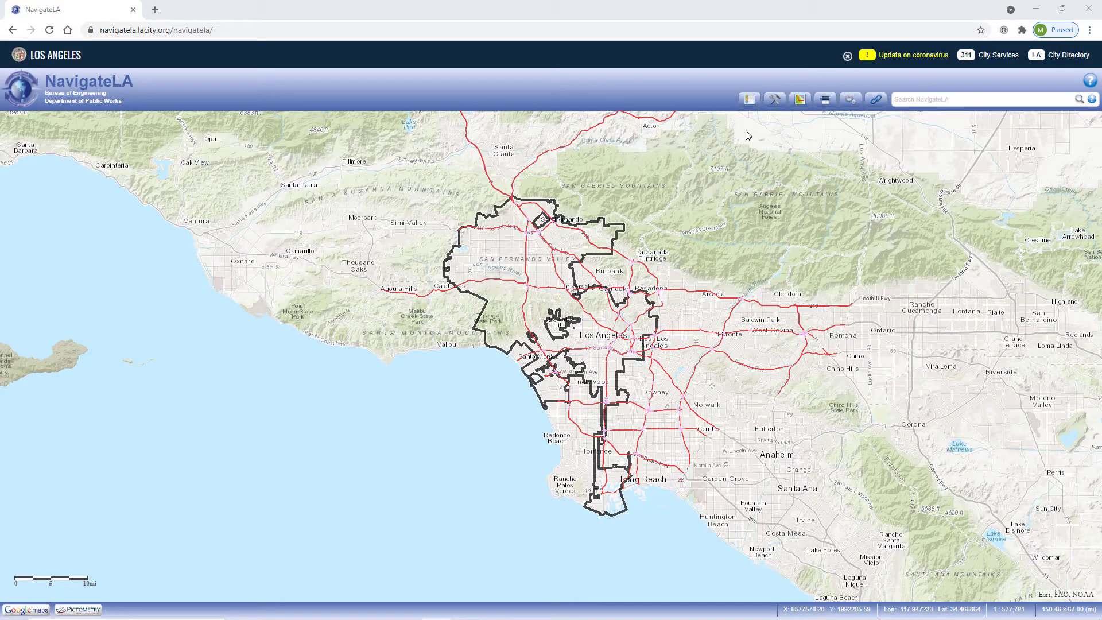
Show the Table of Contents listing the map's layer groups, such as Boundaries and Street Information.
{"action": "left_click", "coordinate": [749, 101]}
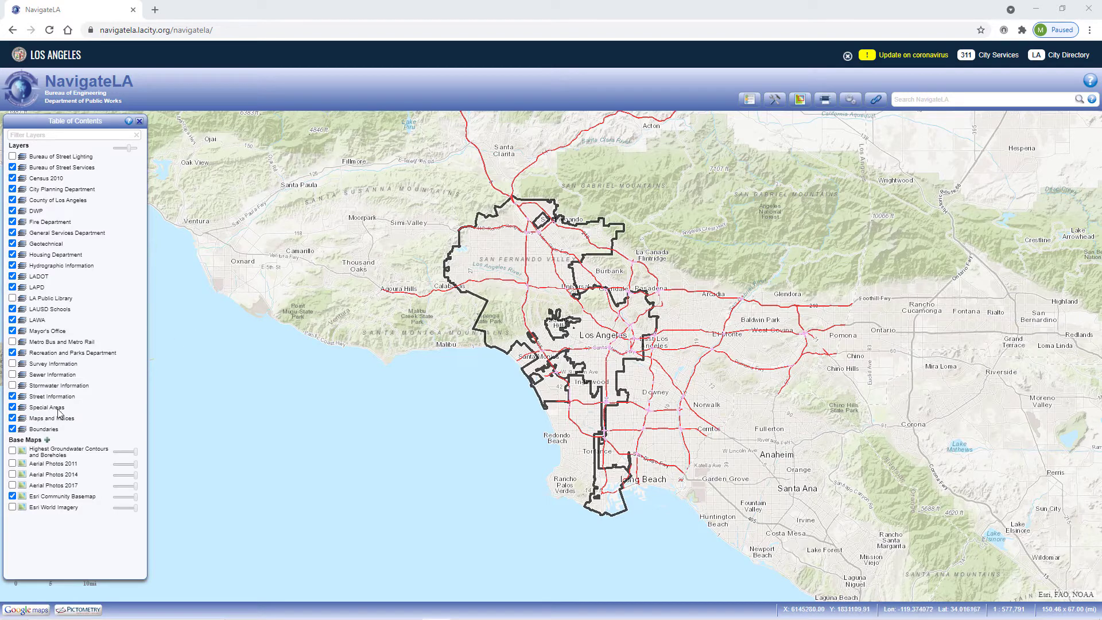
Under Boundaries, turn on Council Districts and display its 15-district colour legend.
{"action": "left_click", "coordinate": [23, 432]}
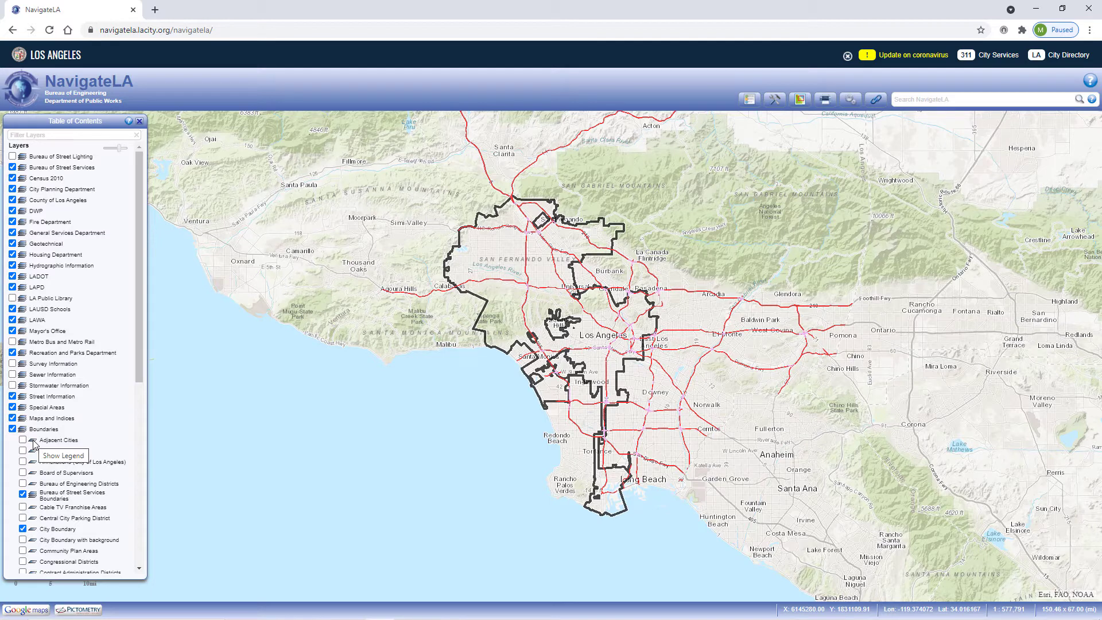
{"action": "left_click", "coordinate": [33, 497]}
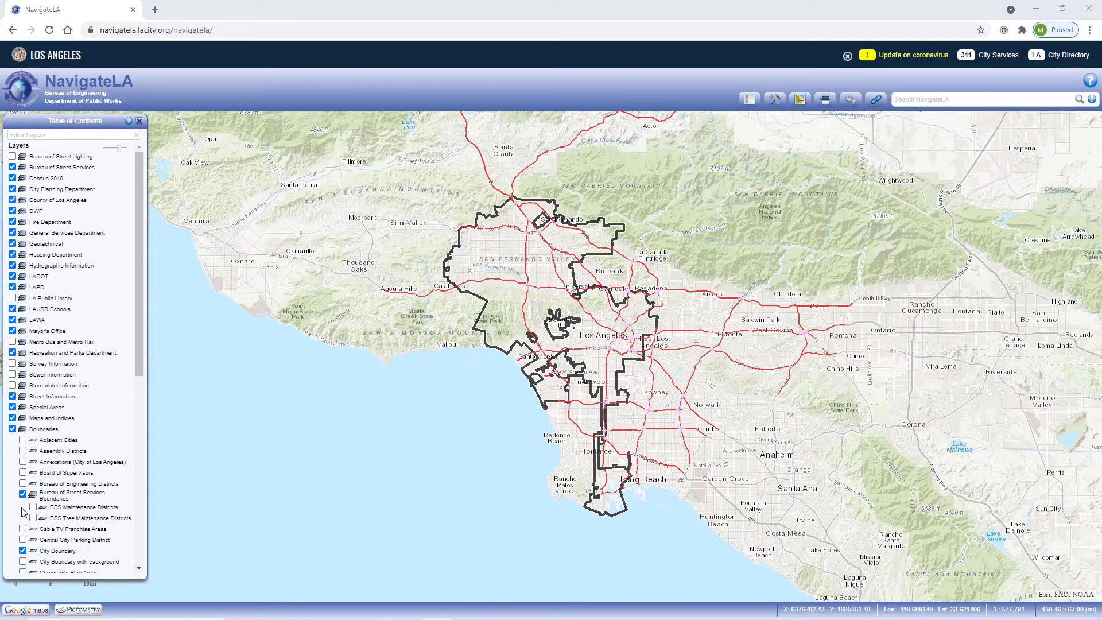
{"action": "scroll", "coordinate": [23, 512], "scroll_direction": "down", "scroll_amount": 2}
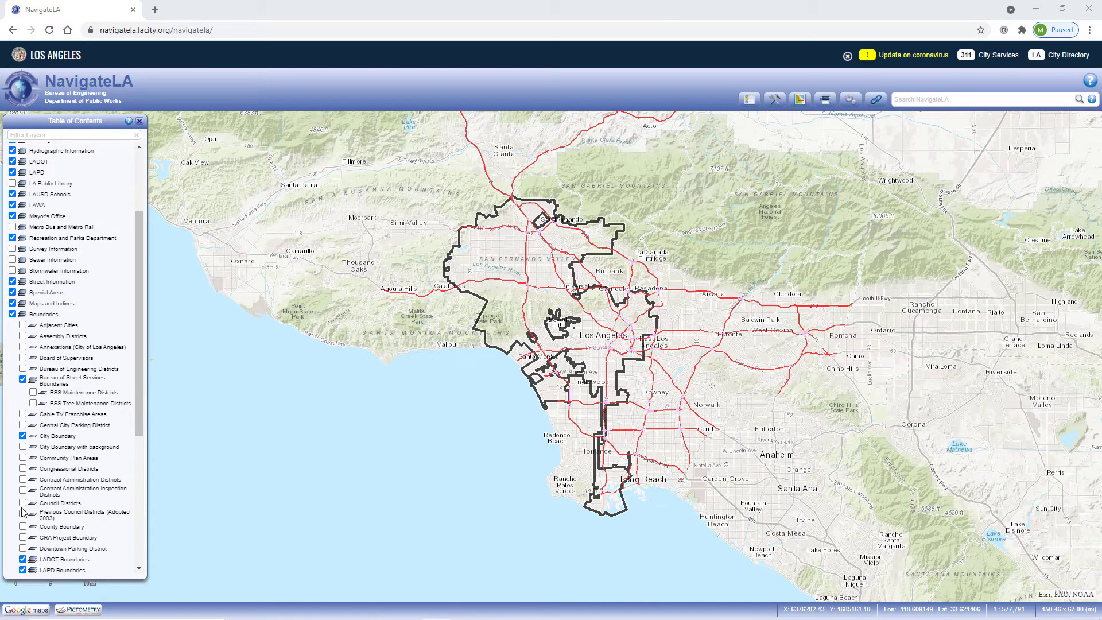
{"action": "left_click", "coordinate": [22, 503]}
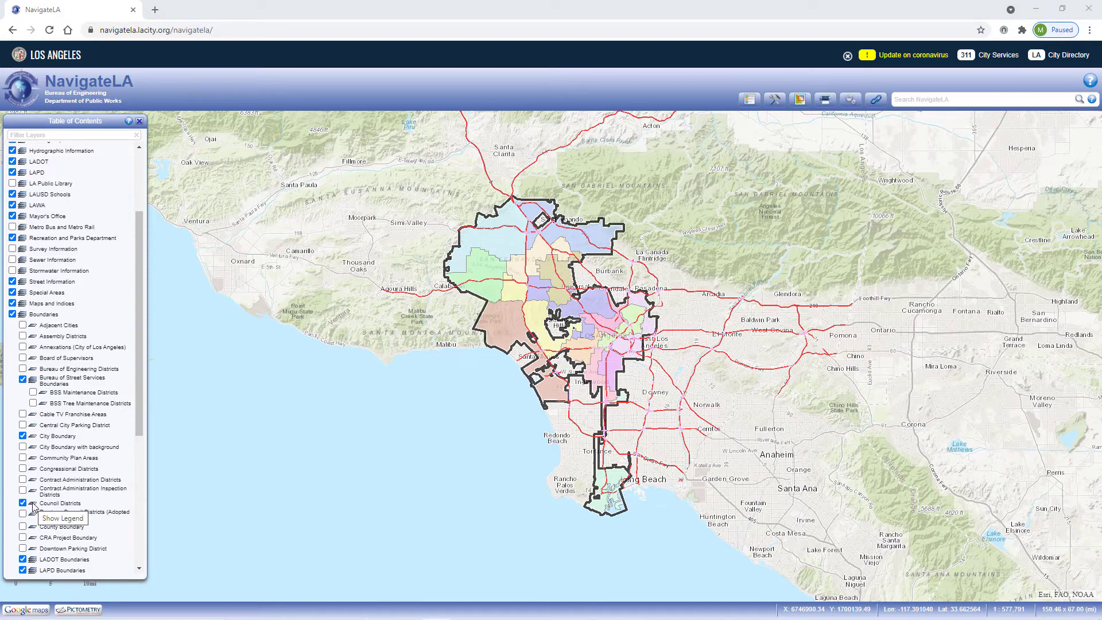
{"action": "left_click", "coordinate": [33, 505]}
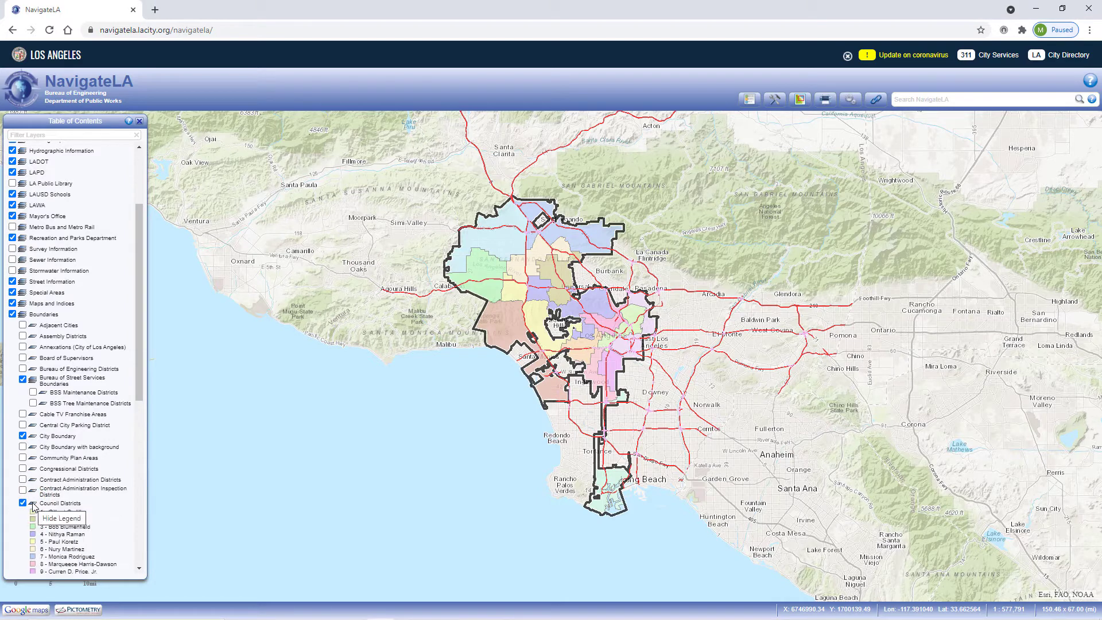
{"action": "scroll", "coordinate": [33, 506], "scroll_direction": "down", "scroll_amount": 1}
{"action": "scroll", "coordinate": [33, 506], "scroll_direction": "down", "scroll_amount": 3}
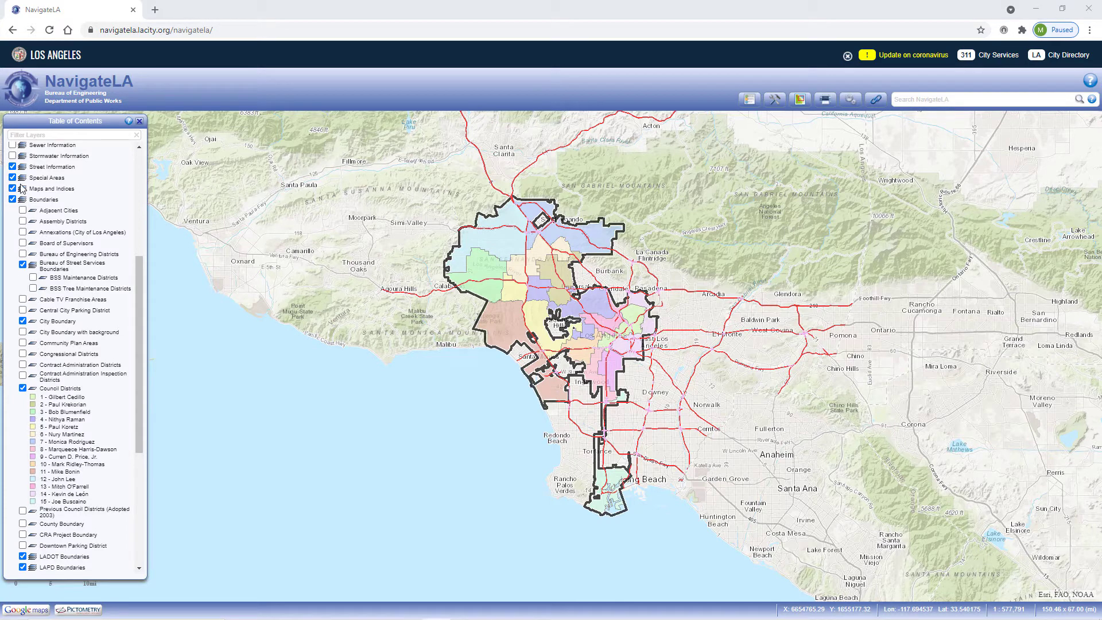
{"action": "scroll", "coordinate": [21, 179], "scroll_direction": "up", "scroll_amount": 2}
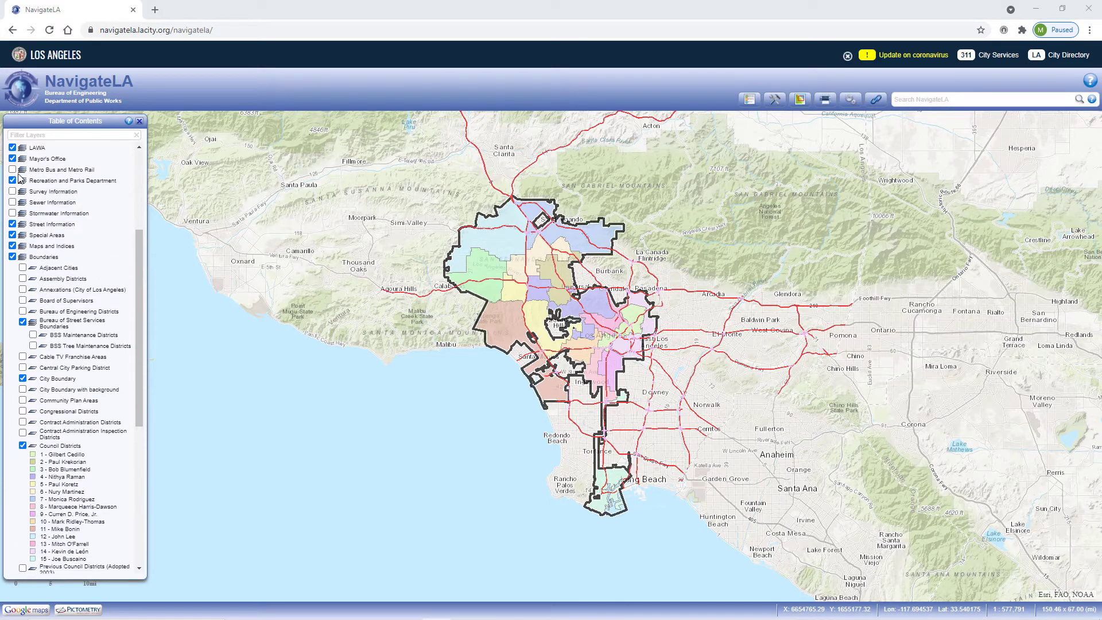
Enable the Sewer Information group and its Sewers Pipes (Primary) layer, drawn as purple lines.
{"action": "left_click", "coordinate": [13, 203]}
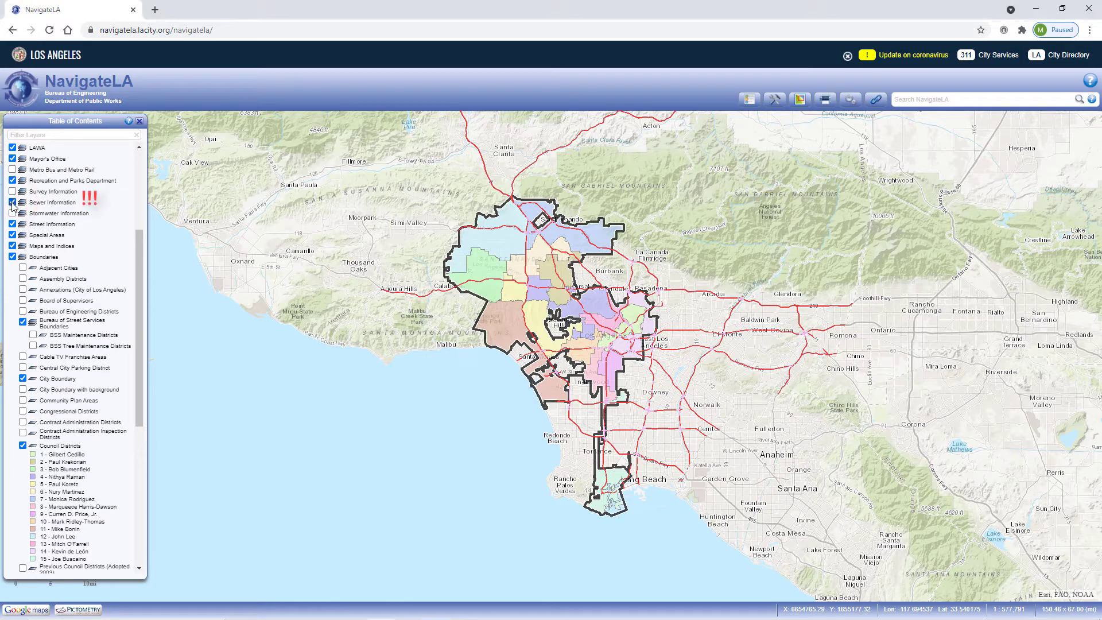
{"action": "left_click", "coordinate": [13, 203]}
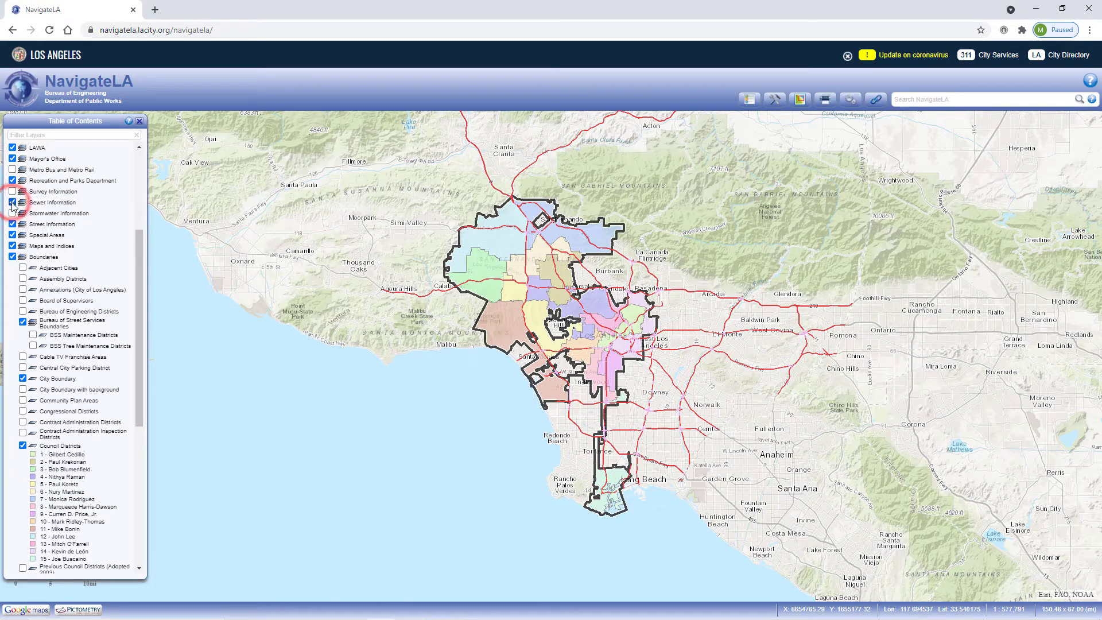
{"action": "left_click", "coordinate": [13, 204]}
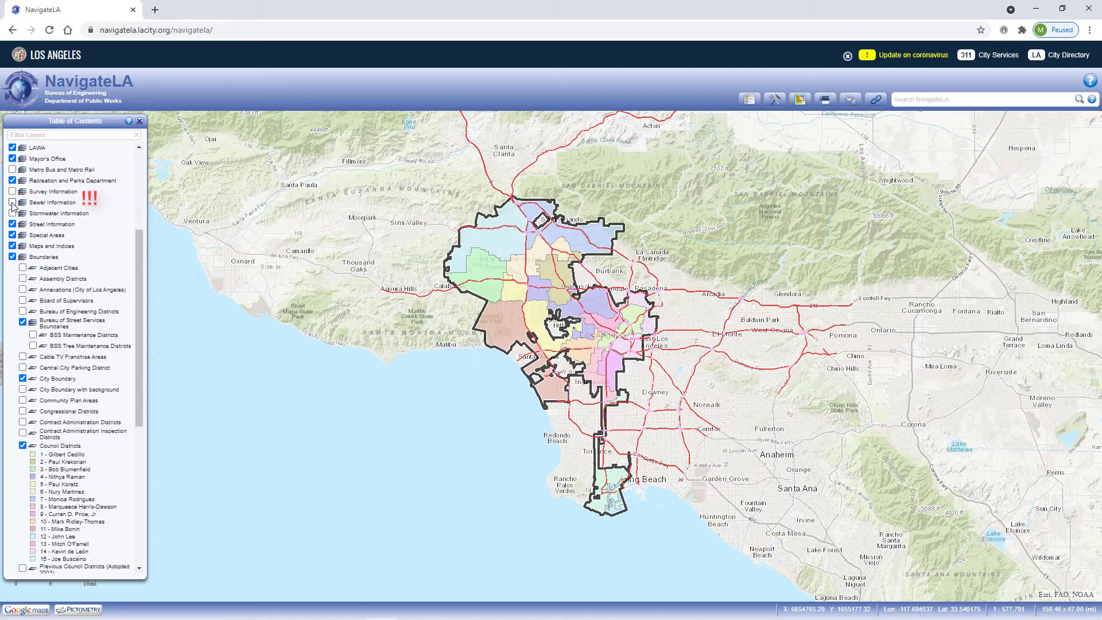
{"action": "left_click", "coordinate": [13, 203]}
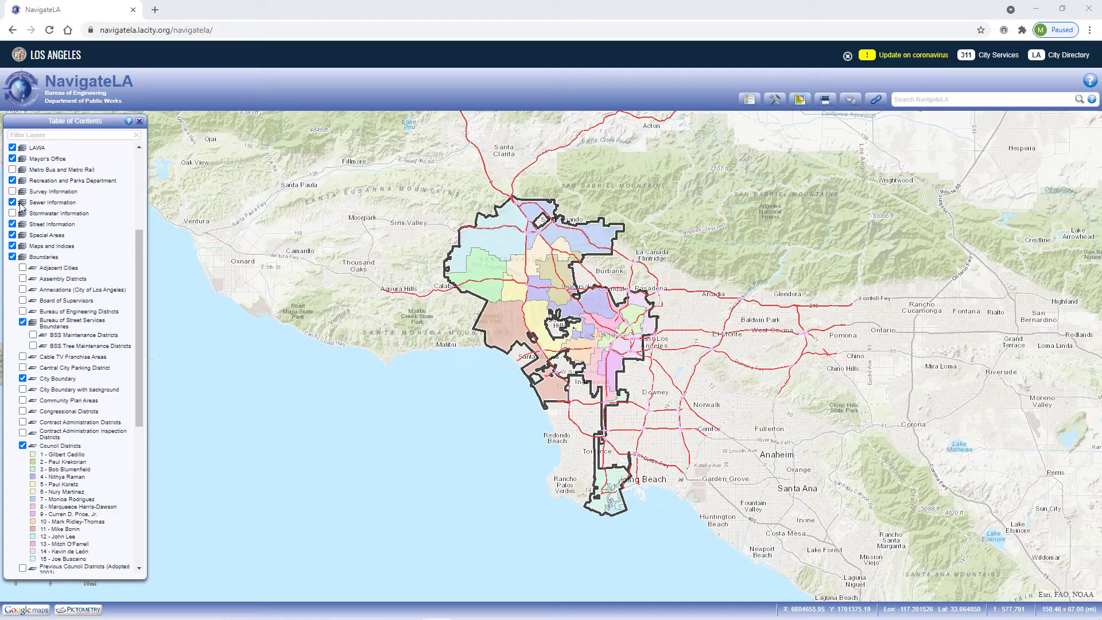
{"action": "left_click", "coordinate": [21, 204]}
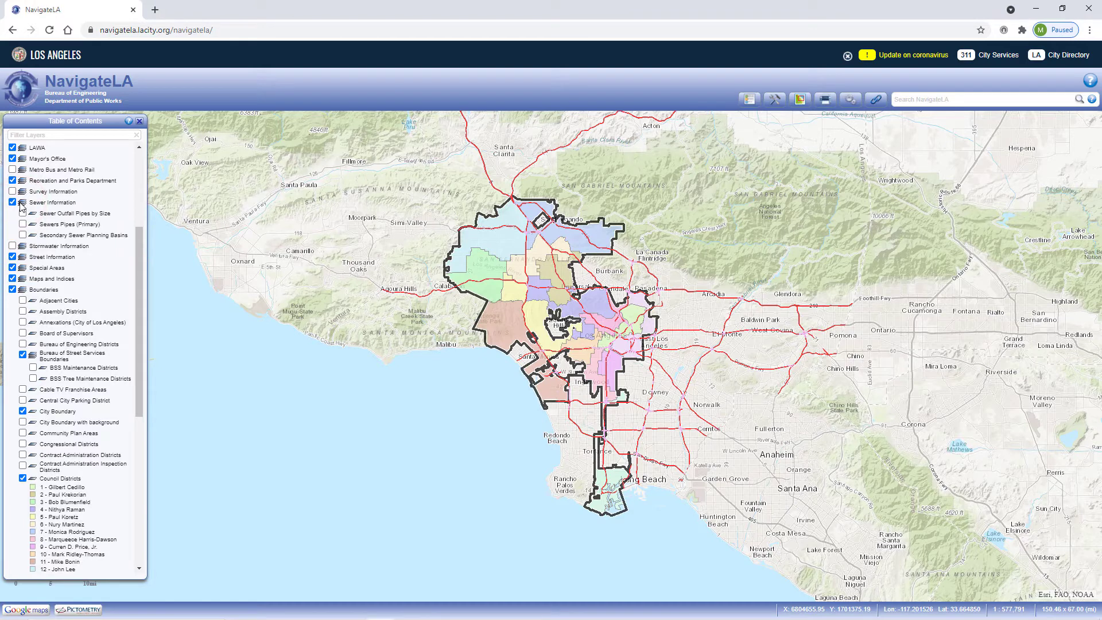
{"action": "left_click", "coordinate": [23, 225]}
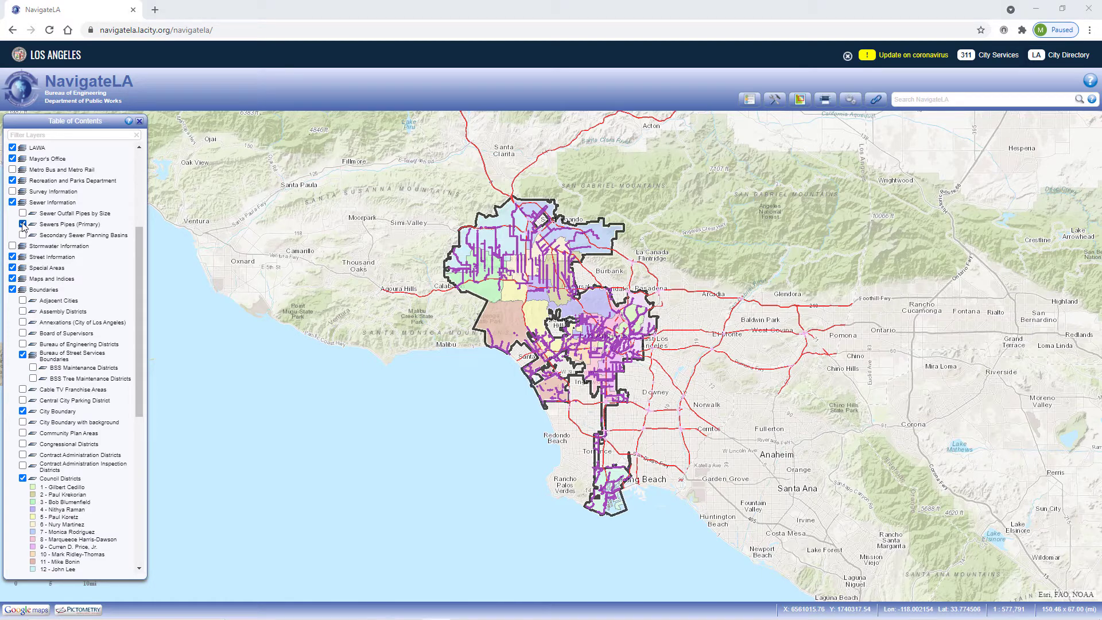
{"action": "mouse_move", "coordinate": [505, 317]}
{"action": "mouse_move", "coordinate": [492, 296]}
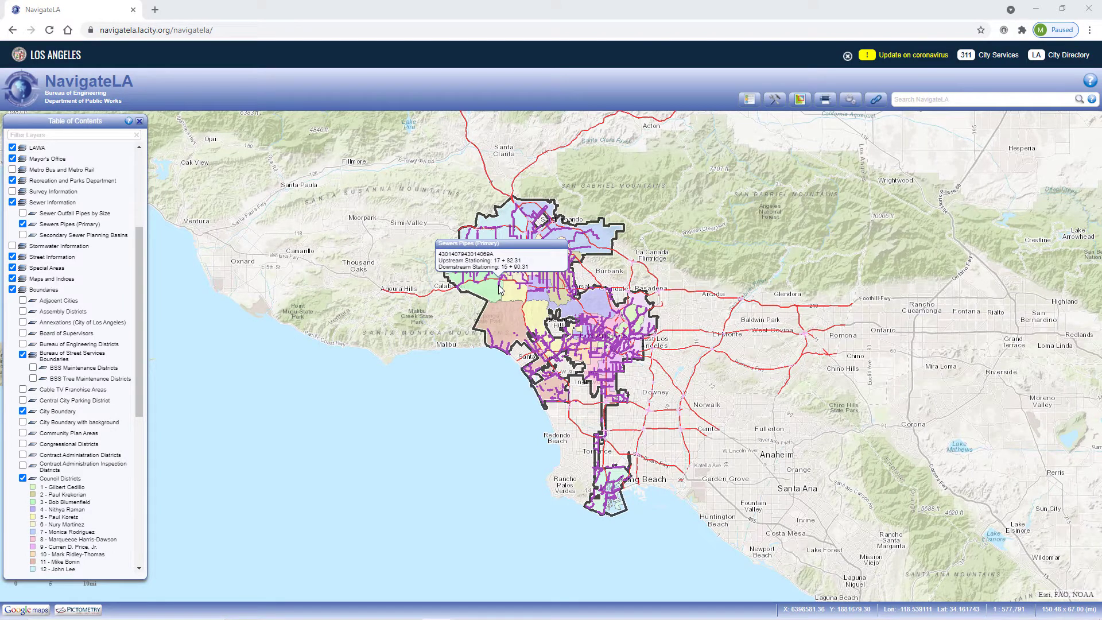
{"action": "left_click", "coordinate": [484, 296]}
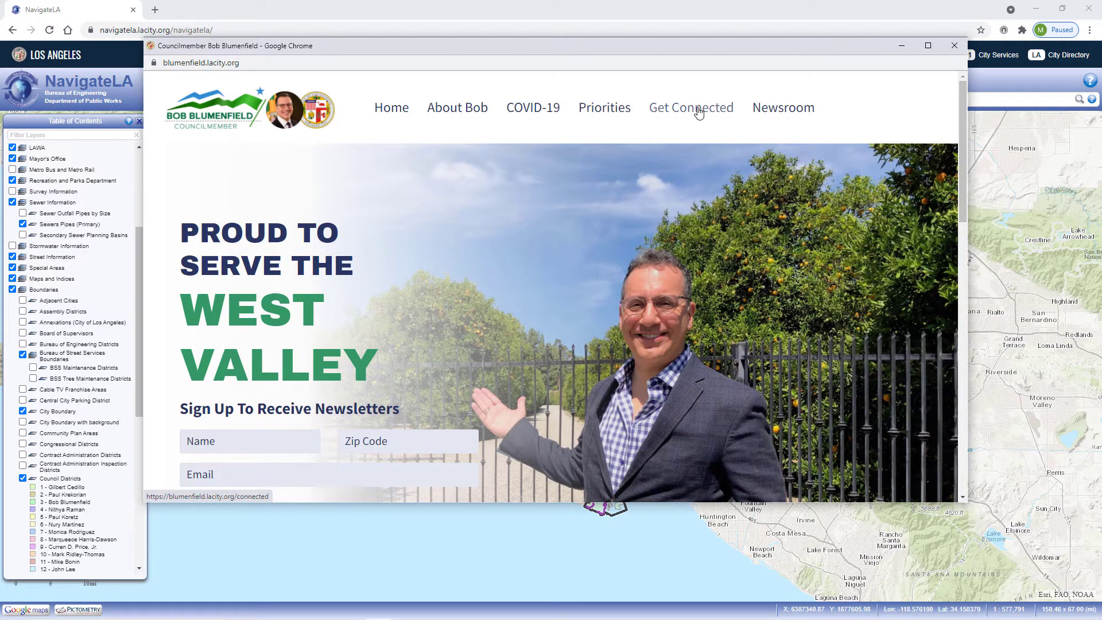
{"action": "left_click", "coordinate": [954, 46]}
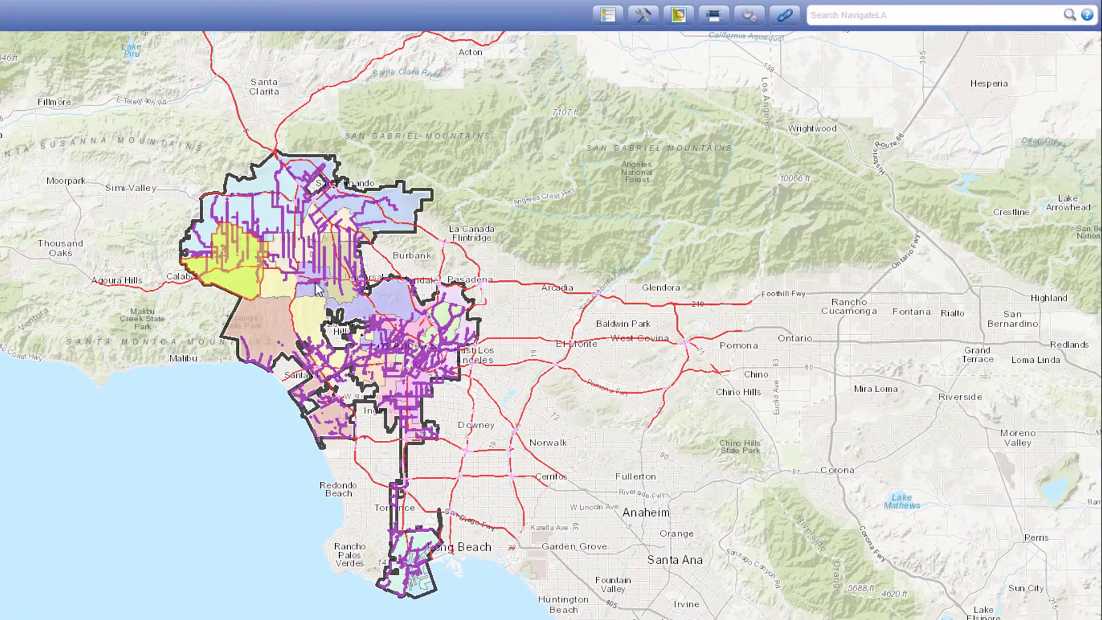
Zoom into Sherman Oaks and view the Moorpark St primary pipe report: 400.0 length, VCP, size 21.0.
{"action": "left_click", "coordinate": [315, 283]}
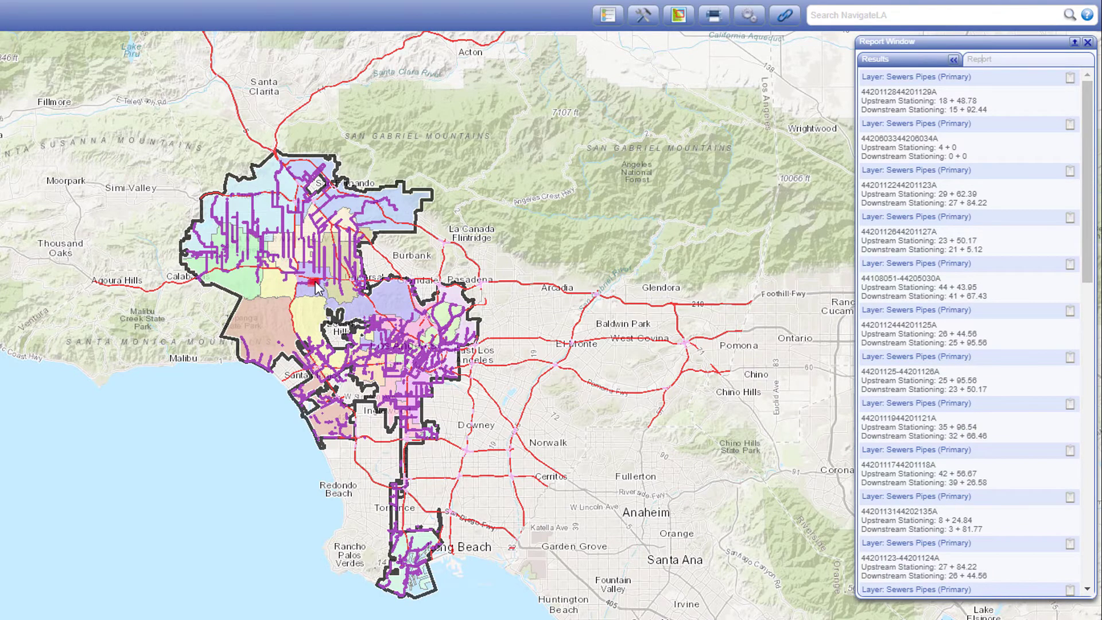
{"action": "scroll", "coordinate": [315, 281], "scroll_direction": "up", "scroll_amount": 4}
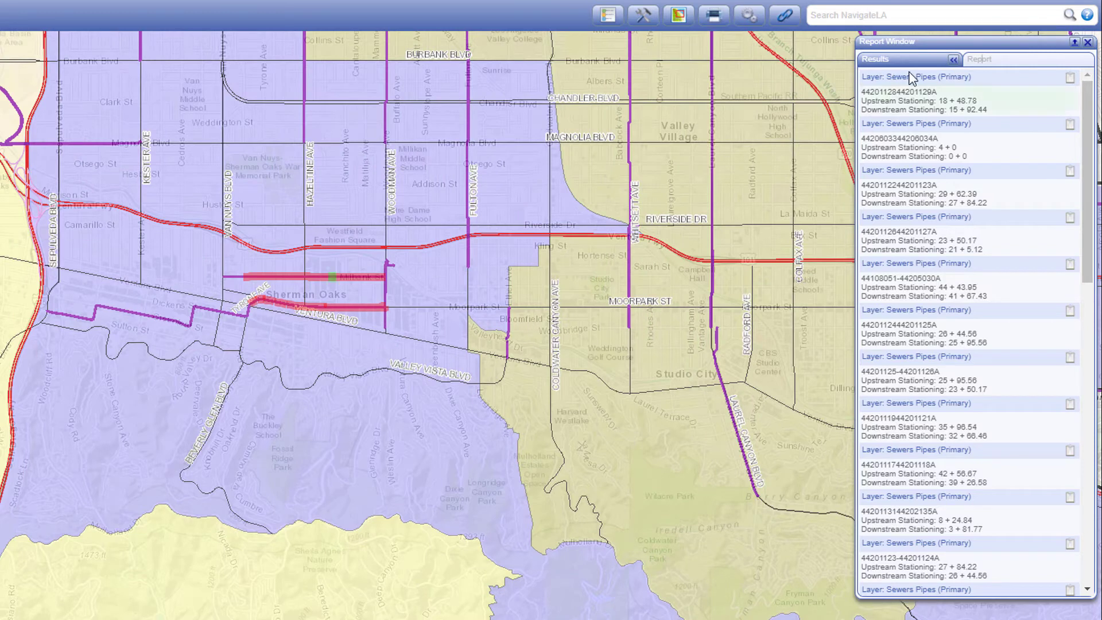
{"action": "left_click", "coordinate": [993, 59]}
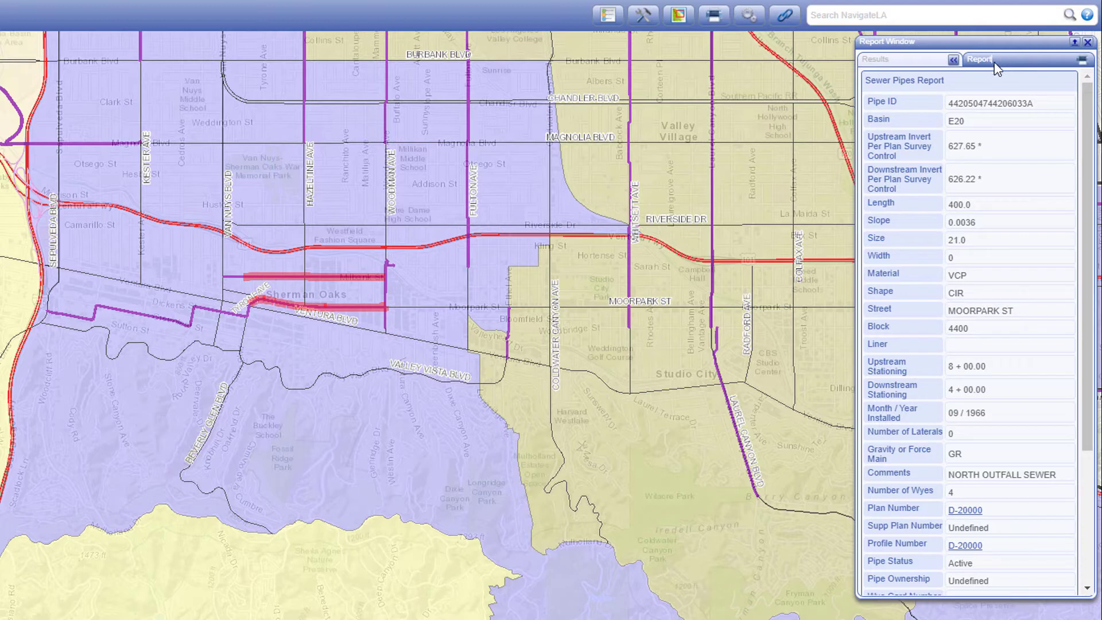
{"action": "left_click", "coordinate": [923, 58]}
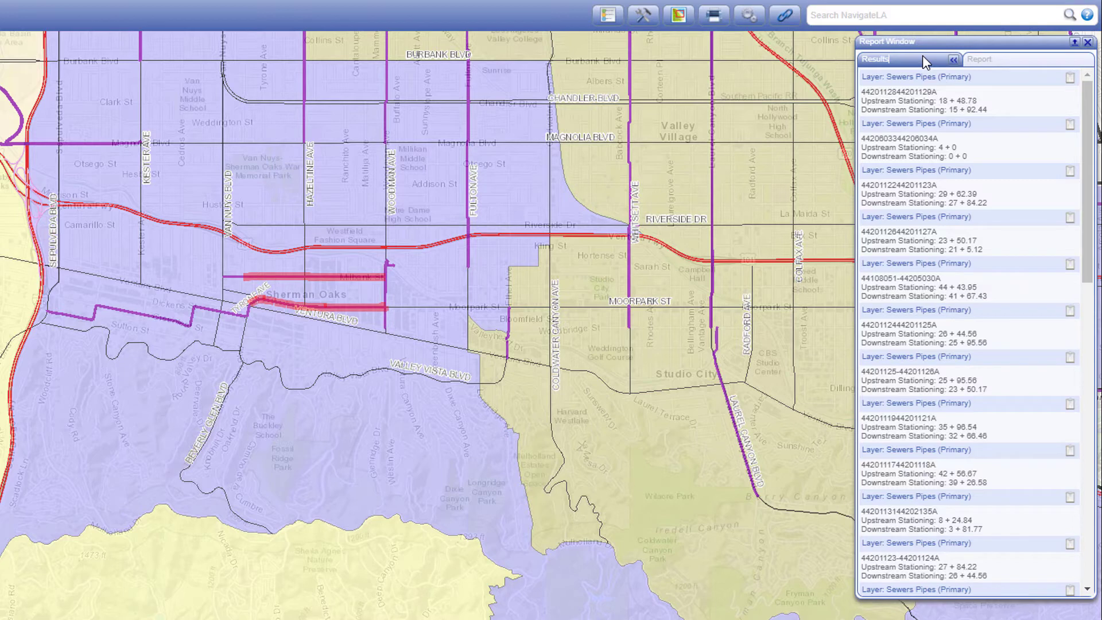
{"action": "left_click", "coordinate": [954, 60]}
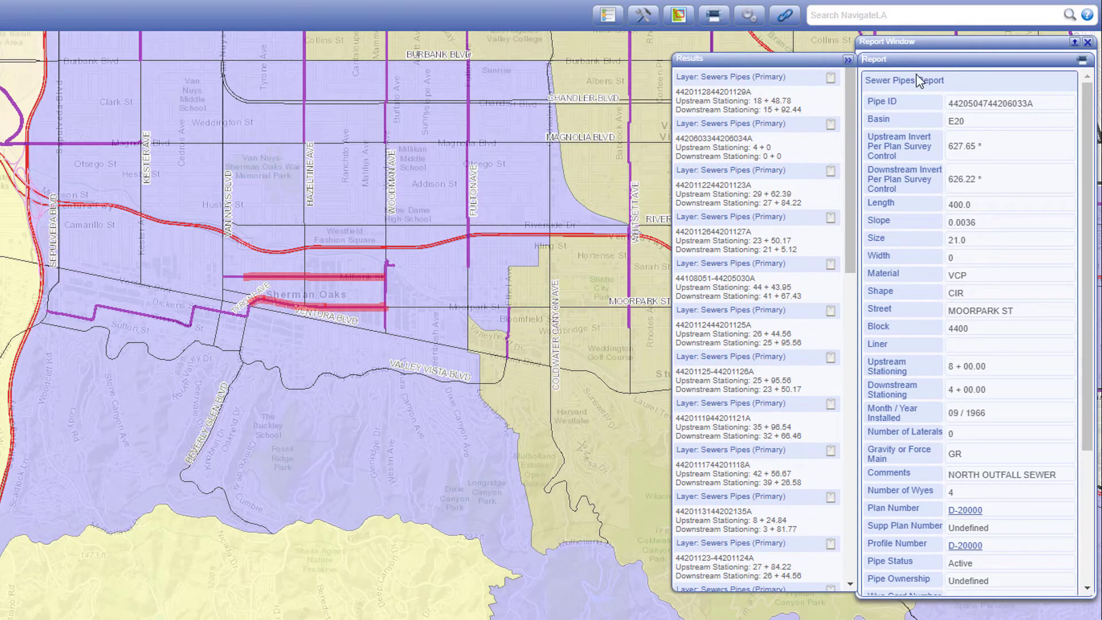
{"action": "left_click", "coordinate": [831, 86]}
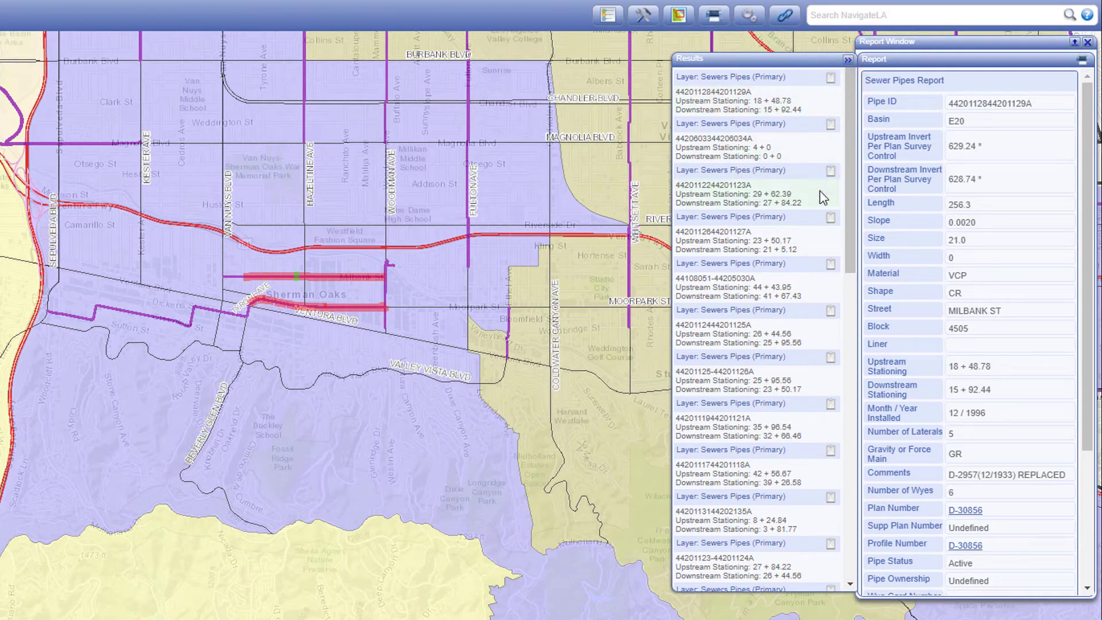
{"action": "left_click", "coordinate": [831, 222]}
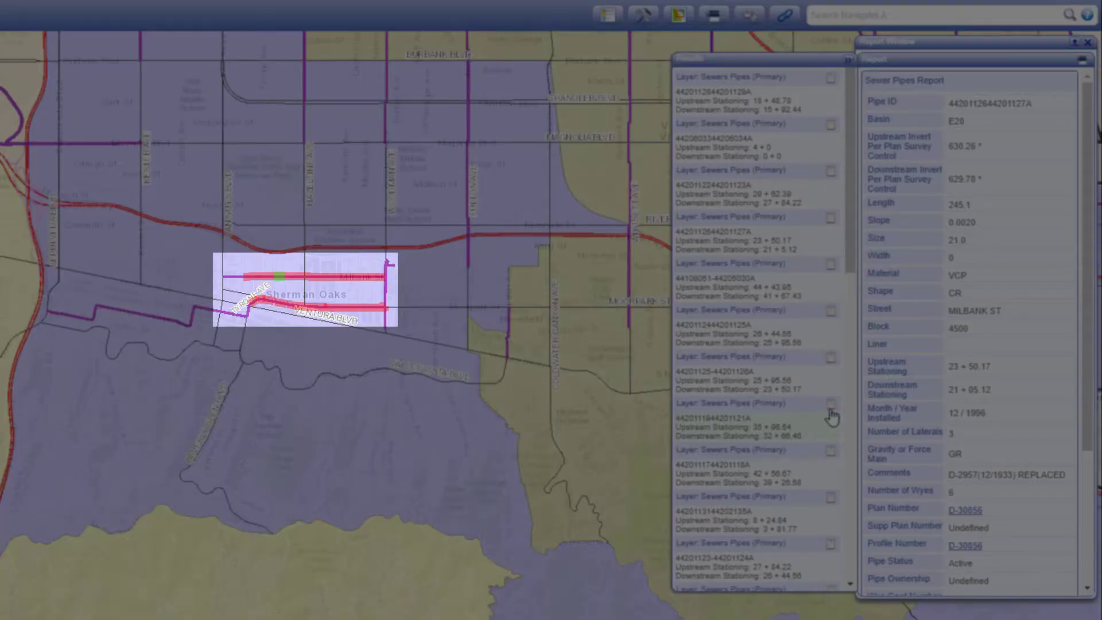
{"action": "left_click", "coordinate": [830, 409]}
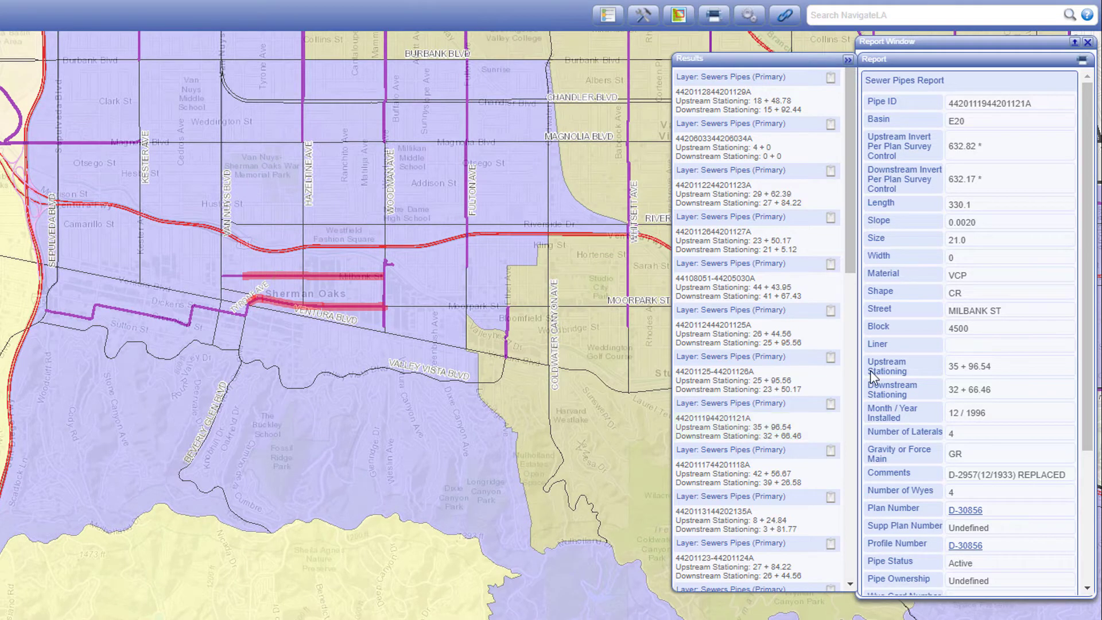
{"action": "left_click", "coordinate": [847, 61]}
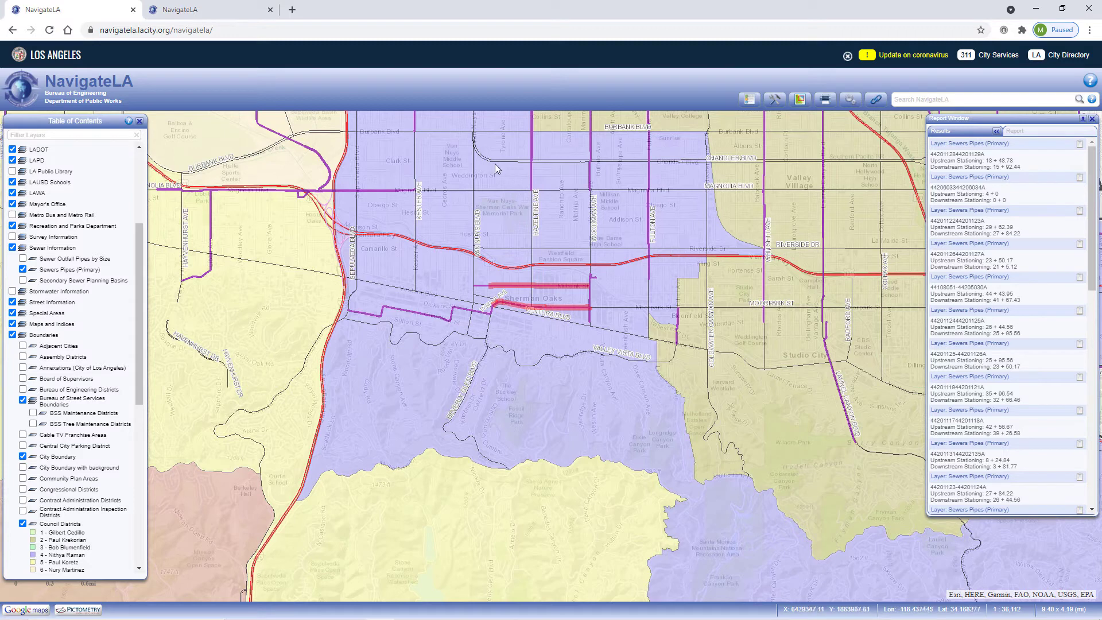
Lower the map overlay opacity to about 0.24 so basemap streets show through.
{"action": "scroll", "coordinate": [138, 164], "scroll_direction": "up", "scroll_amount": 3}
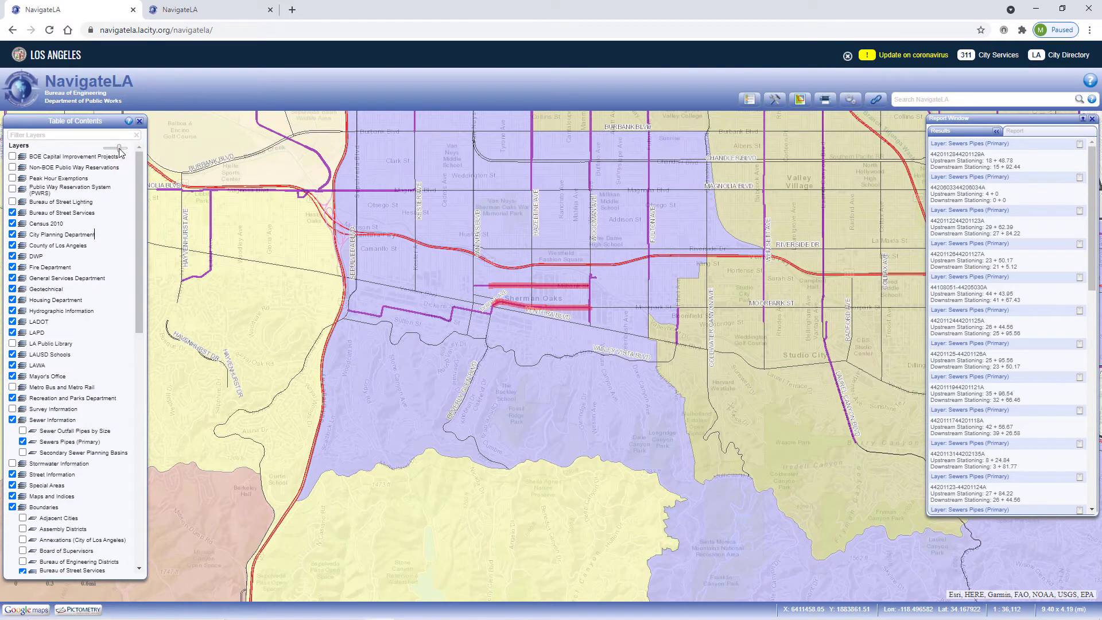
{"action": "left_click_drag", "start_coordinate": [120, 151], "coordinate": [114, 152]}
{"action": "left_click_drag", "start_coordinate": [112, 153], "coordinate": [116, 155]}
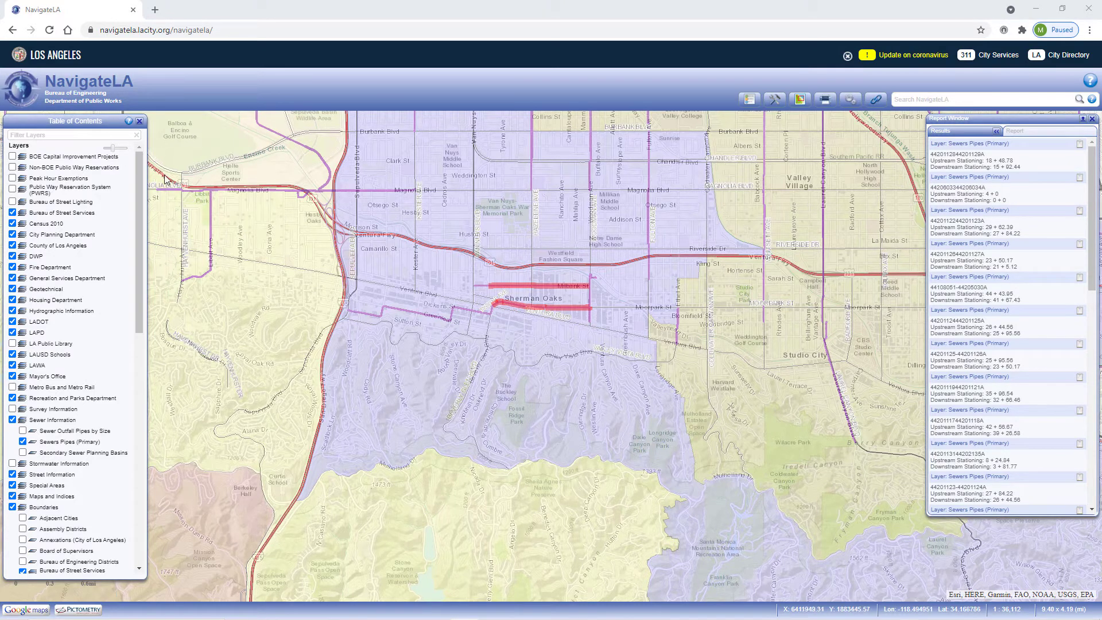
Zoom into Sherman Oaks and identify the features and street at the target map spot.
{"action": "mouse_move", "coordinate": [483, 295]}
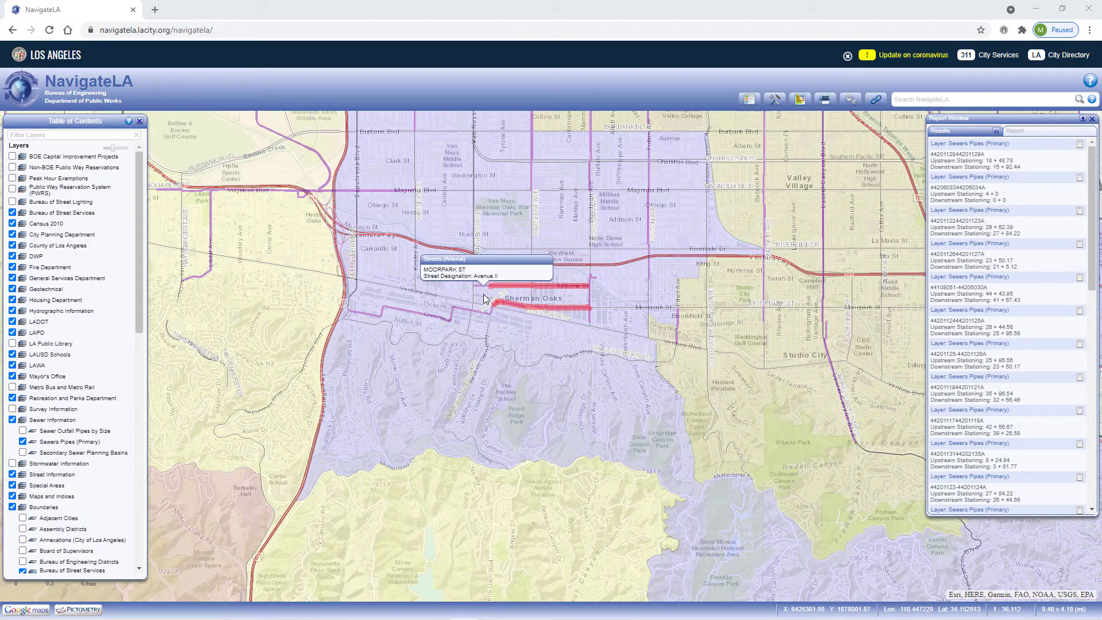
{"action": "scroll", "coordinate": [484, 295], "scroll_direction": "up", "scroll_amount": 1}
{"action": "scroll", "coordinate": [483, 295], "scroll_direction": "up", "scroll_amount": 1}
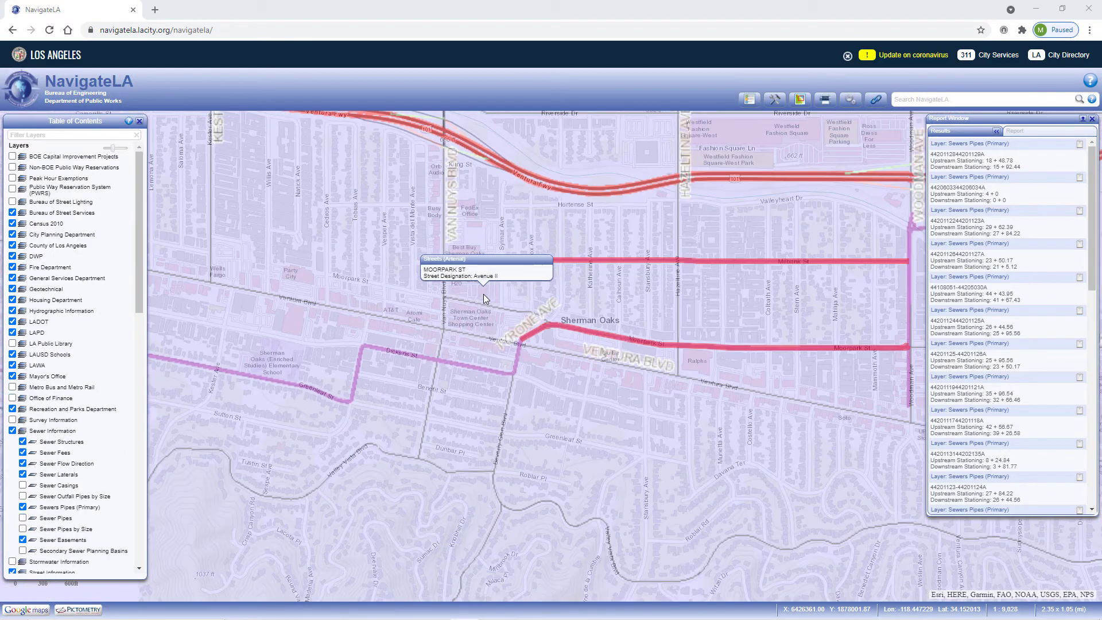
{"action": "scroll", "coordinate": [483, 293], "scroll_direction": "up", "scroll_amount": 1}
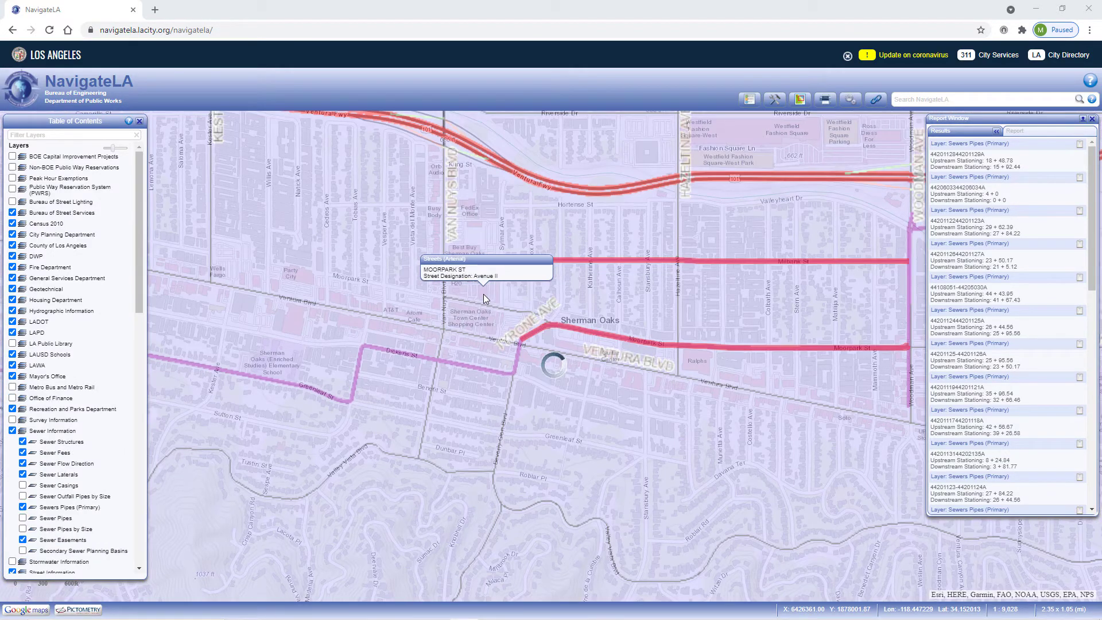
{"action": "scroll", "coordinate": [483, 294], "scroll_direction": "down", "scroll_amount": 4}
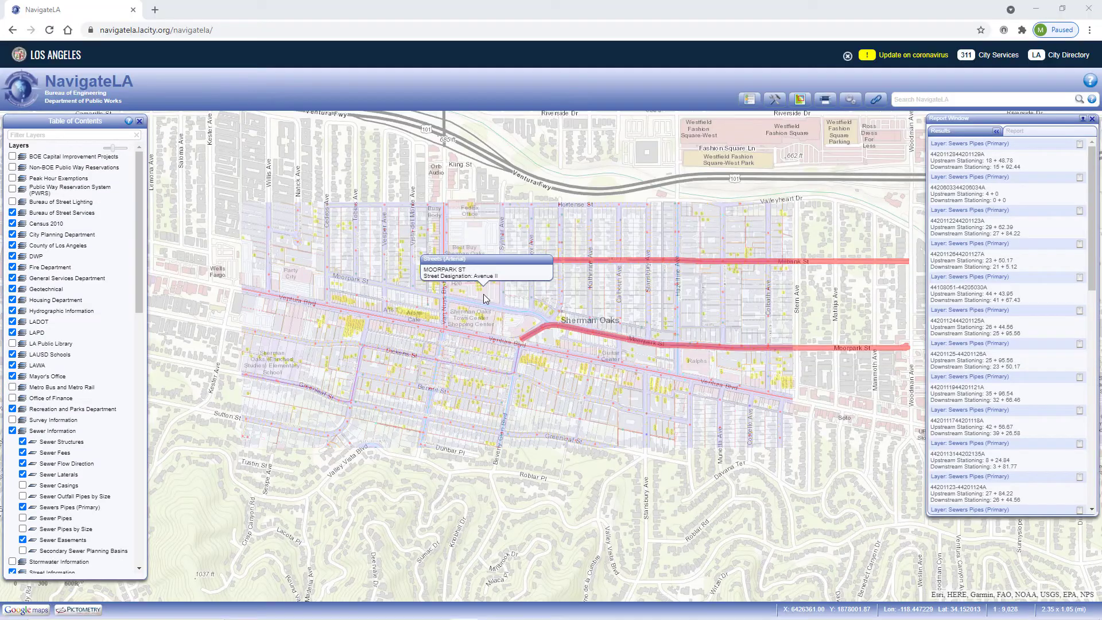
{"action": "left_click", "coordinate": [483, 294]}
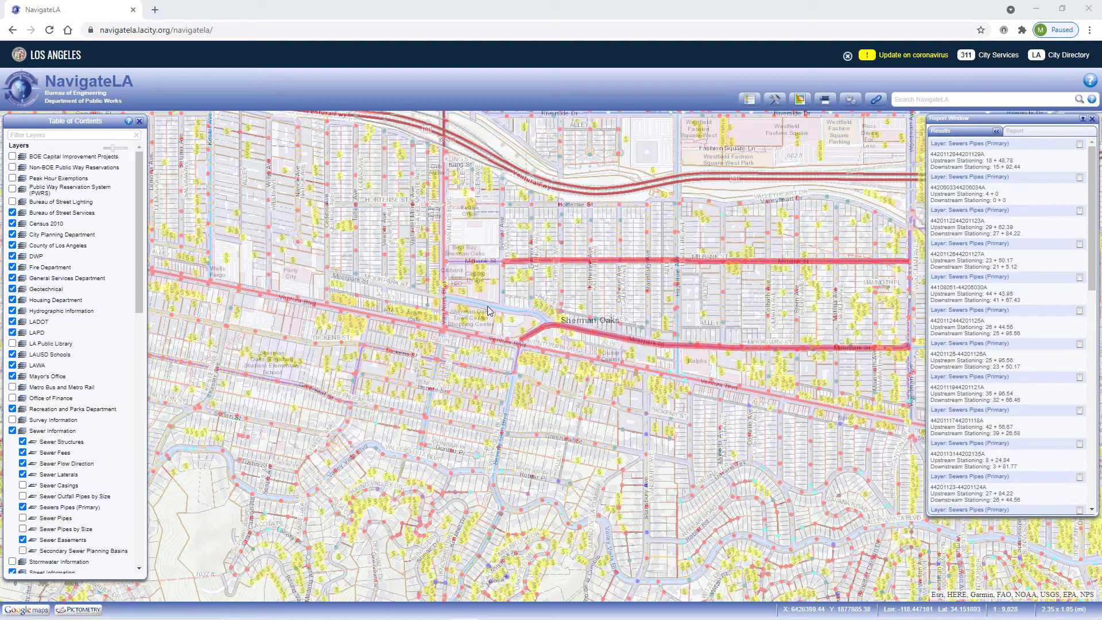
{"action": "left_click", "coordinate": [488, 308]}
Identify the primary sewer pipe along Milbank St so its segment is highlighted.
{"action": "scroll", "coordinate": [488, 307], "scroll_direction": "down", "scroll_amount": 1}
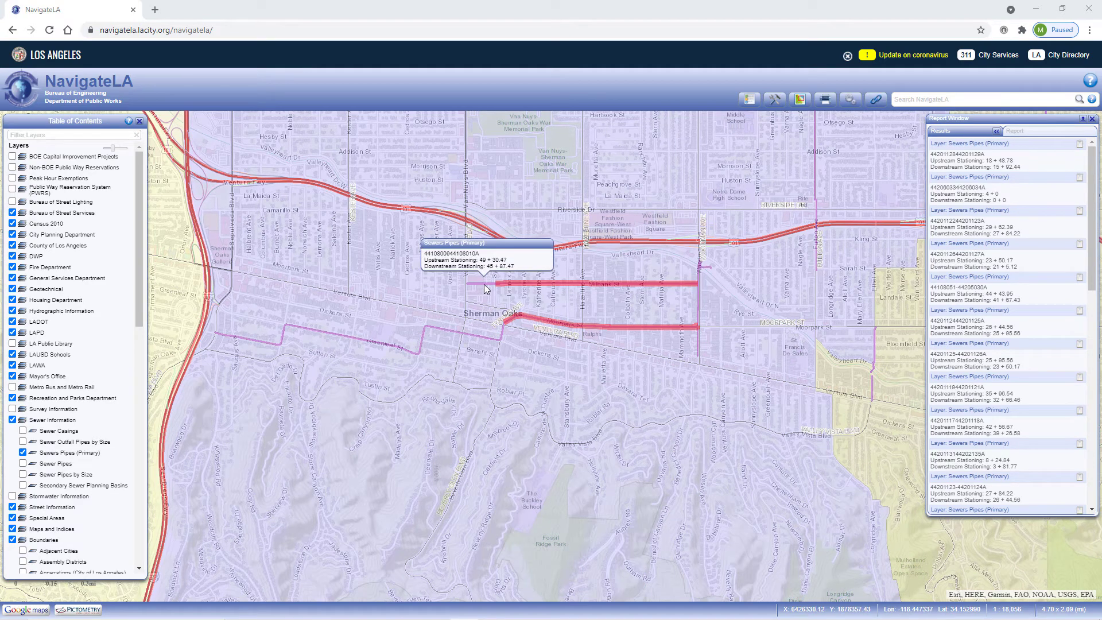
{"action": "left_click", "coordinate": [483, 284]}
{"action": "left_click", "coordinate": [478, 283]}
{"action": "left_click", "coordinate": [487, 285]}
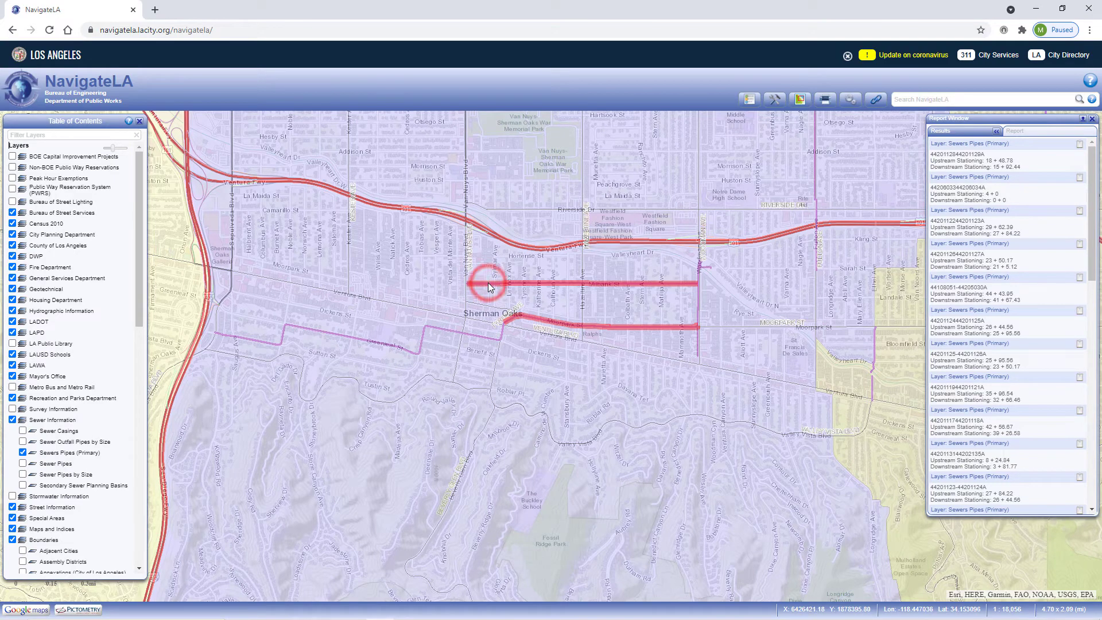